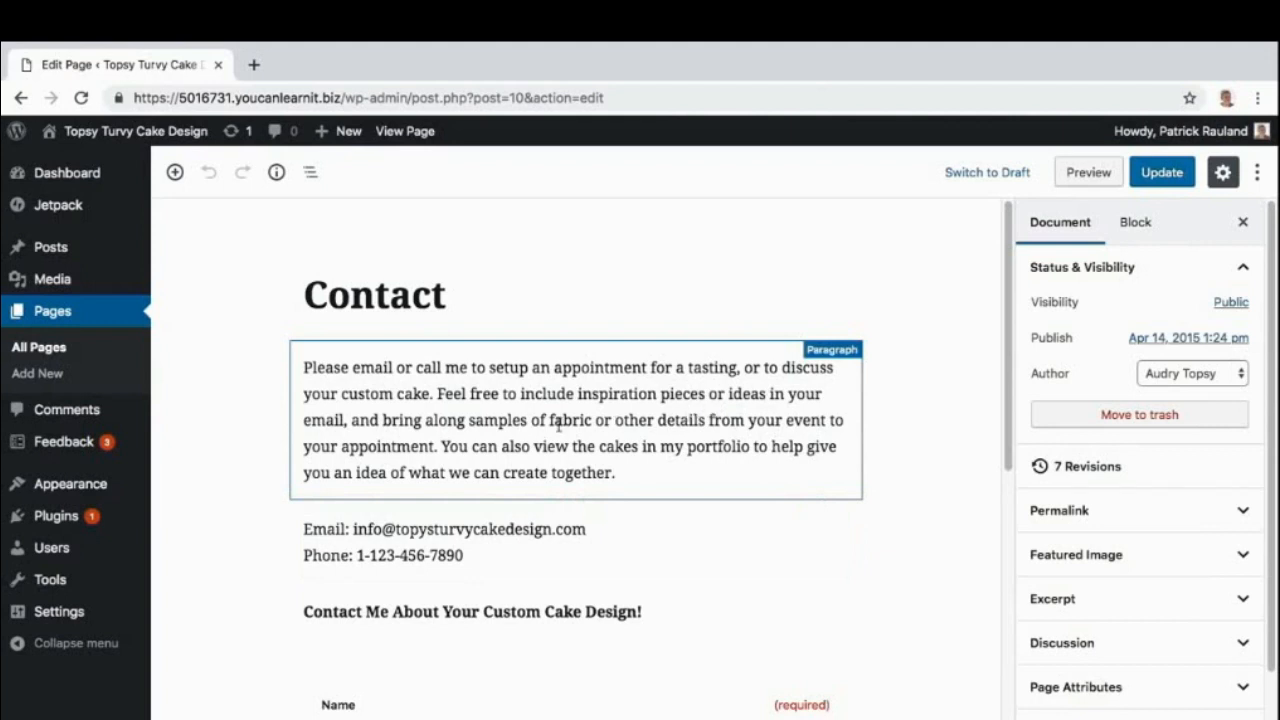
Select the parent Form block from the Name field to show its email feedback settings.
{"action": "scroll", "coordinate": [558, 424], "scroll_direction": "down", "scroll_amount": 5}
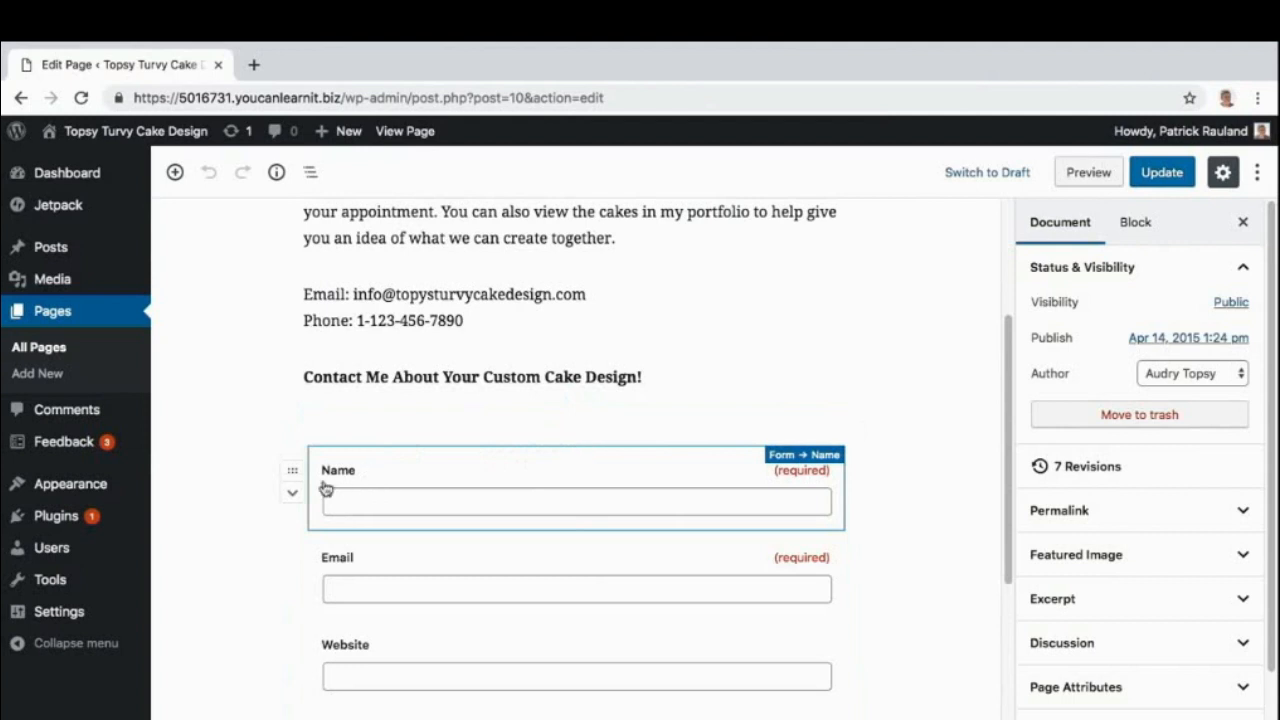
{"action": "left_click", "coordinate": [292, 471]}
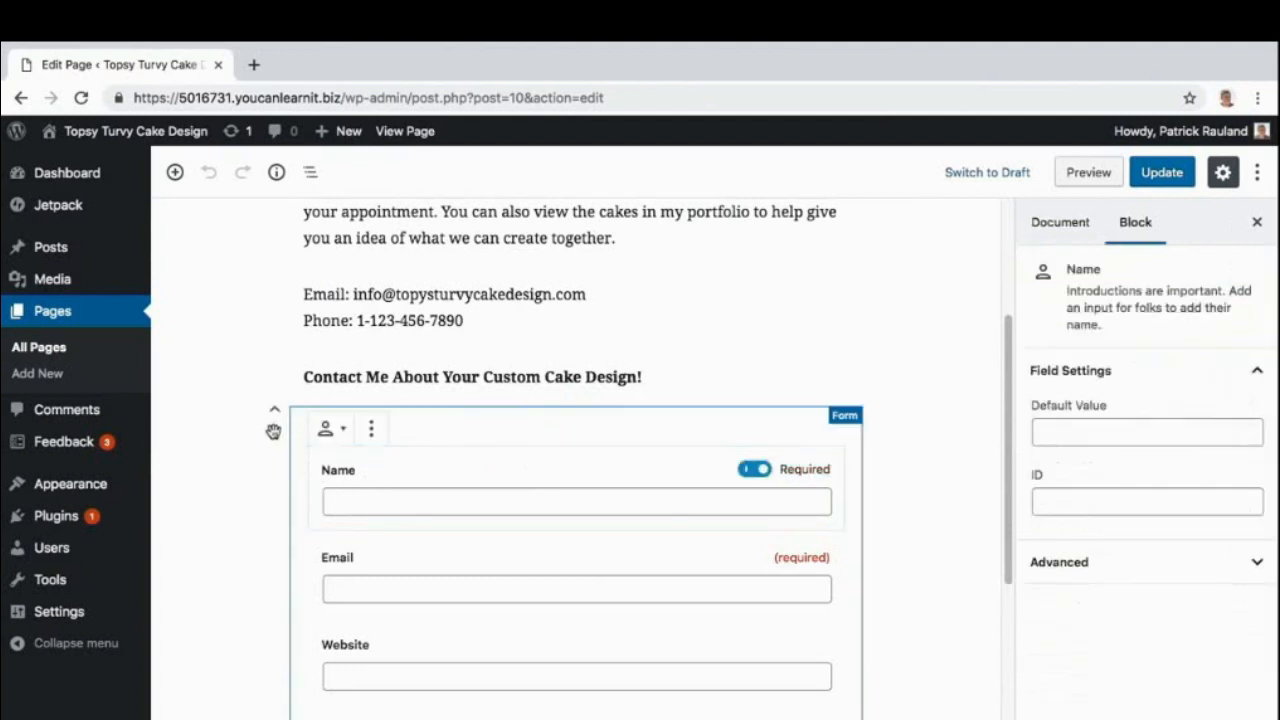
{"action": "left_click", "coordinate": [273, 431]}
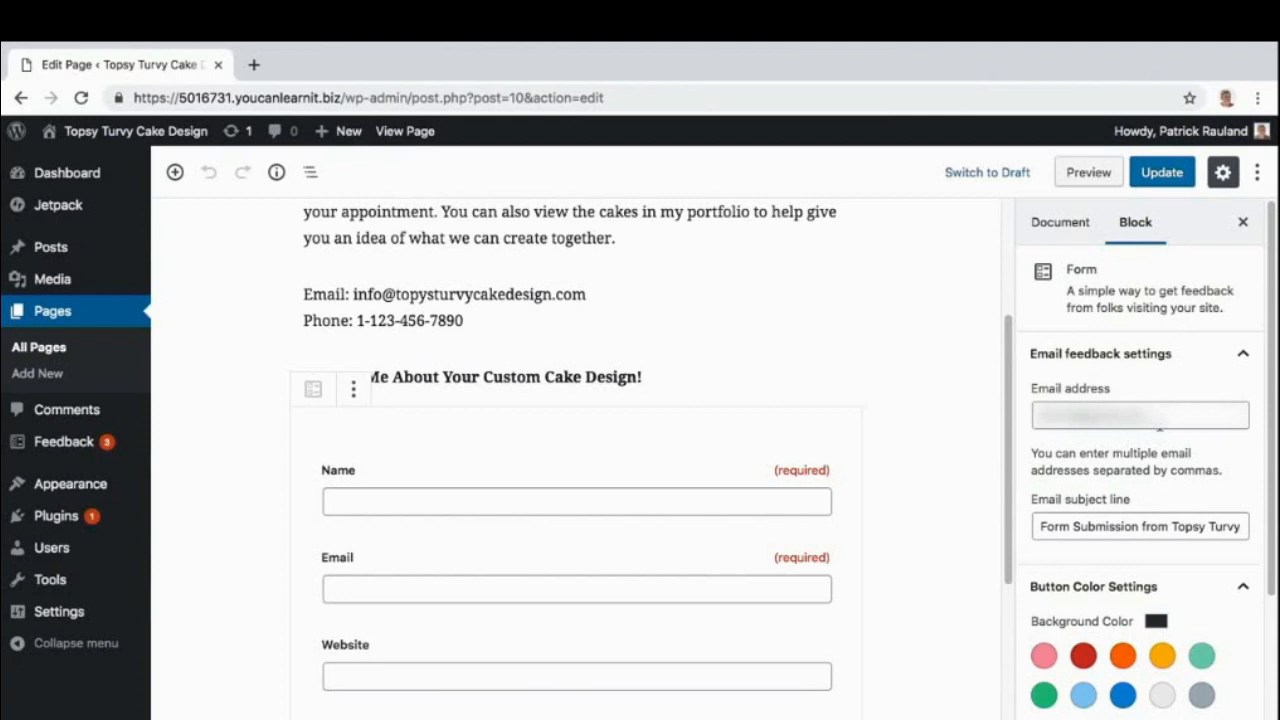
Append the site's info email address, comma-separated, as a second form recipient.
{"action": "left_click", "coordinate": [1158, 424]}
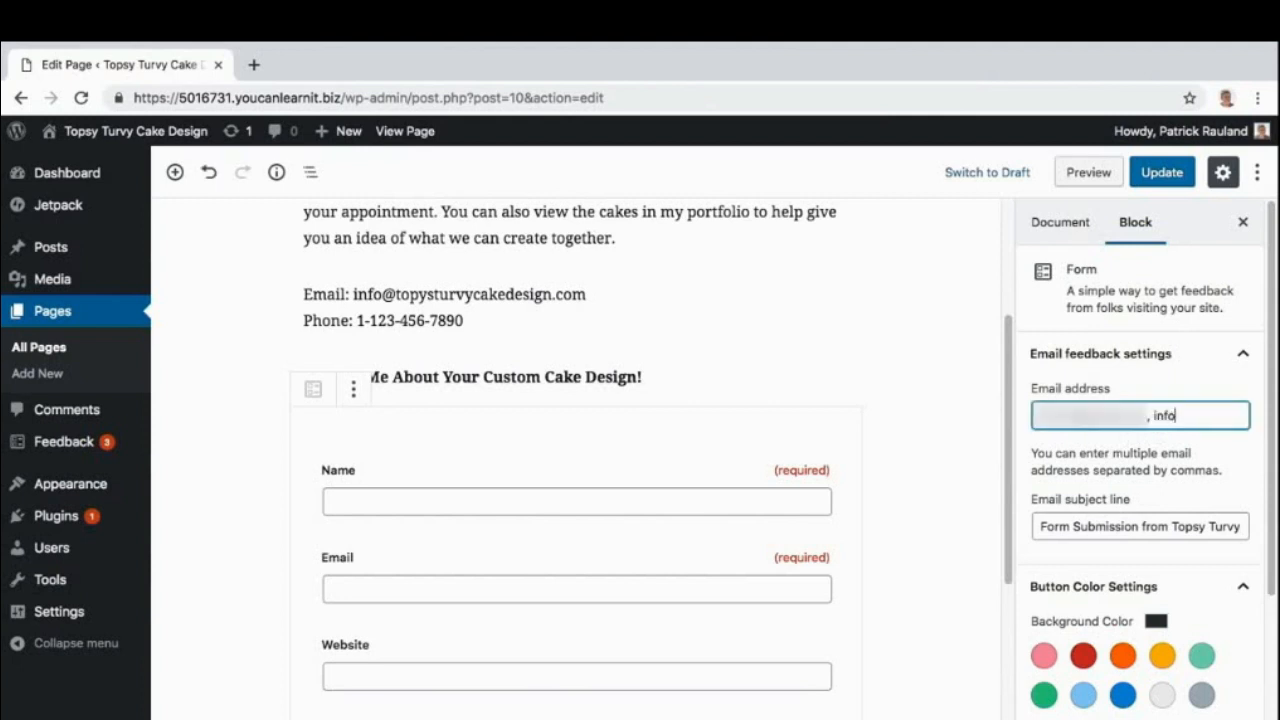
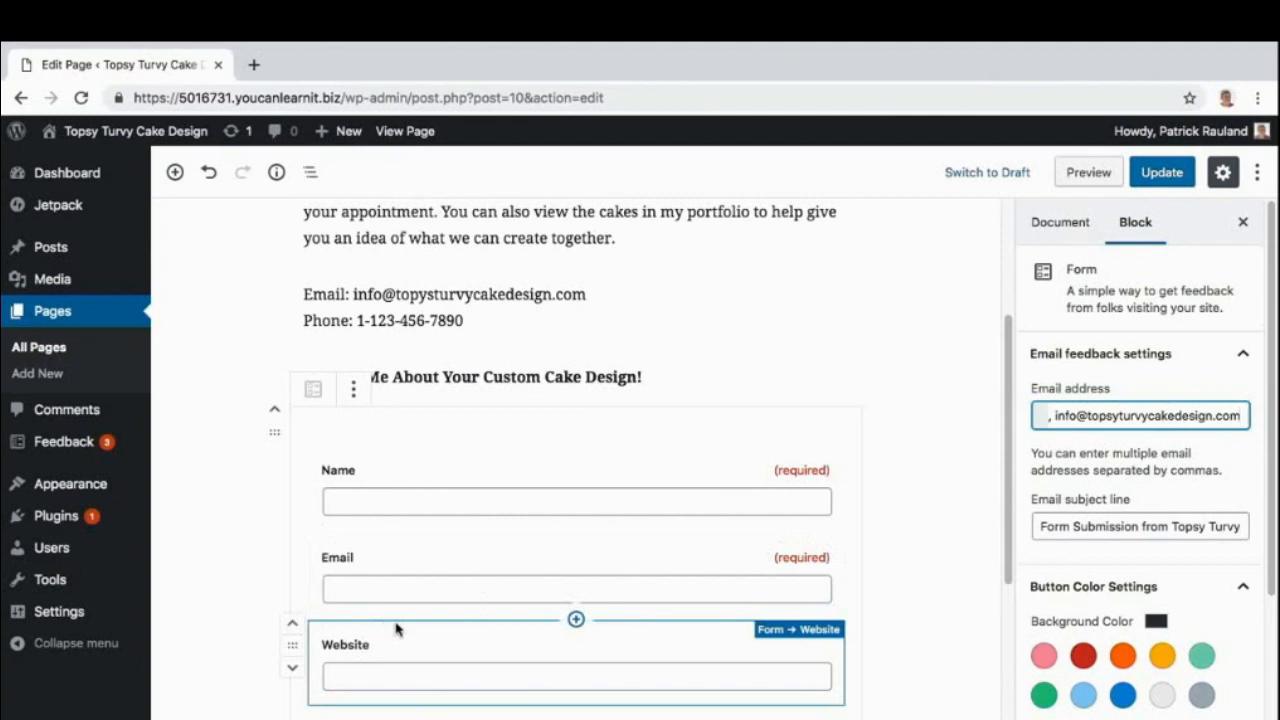
Delete the Website field block from the contact form.
{"action": "left_click", "coordinate": [292, 646]}
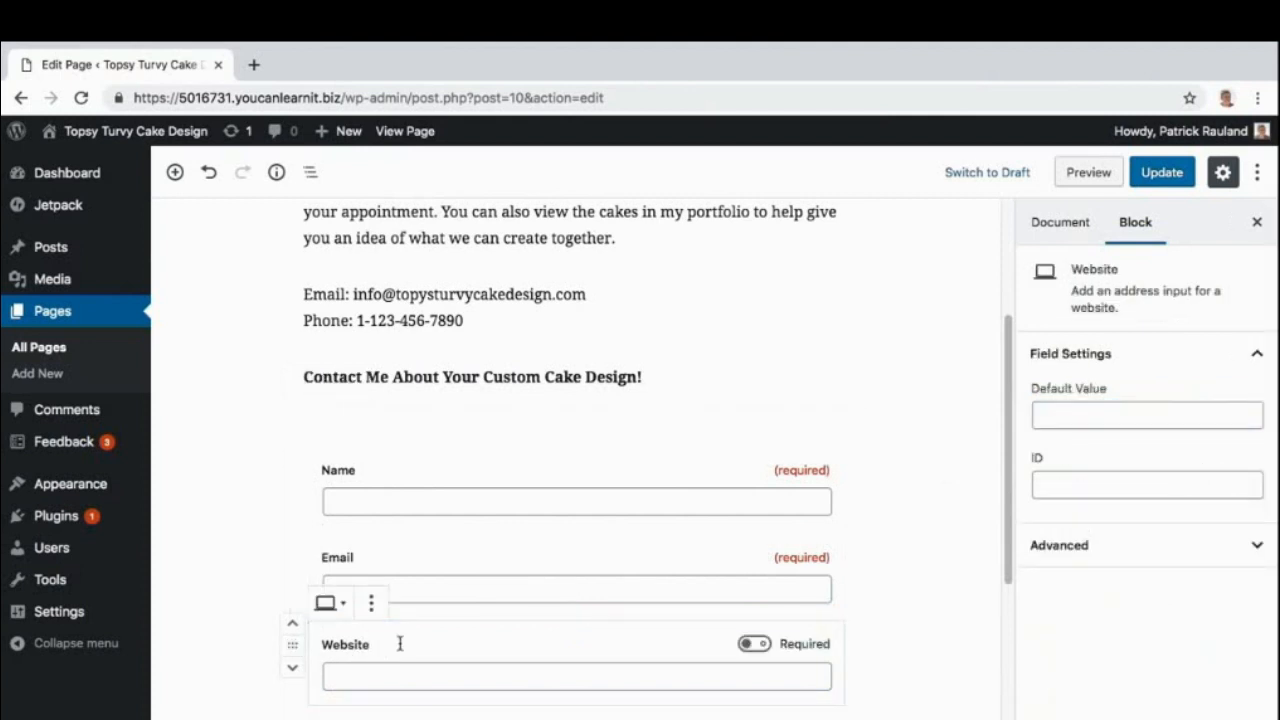
{"action": "key", "text": "Delete"}
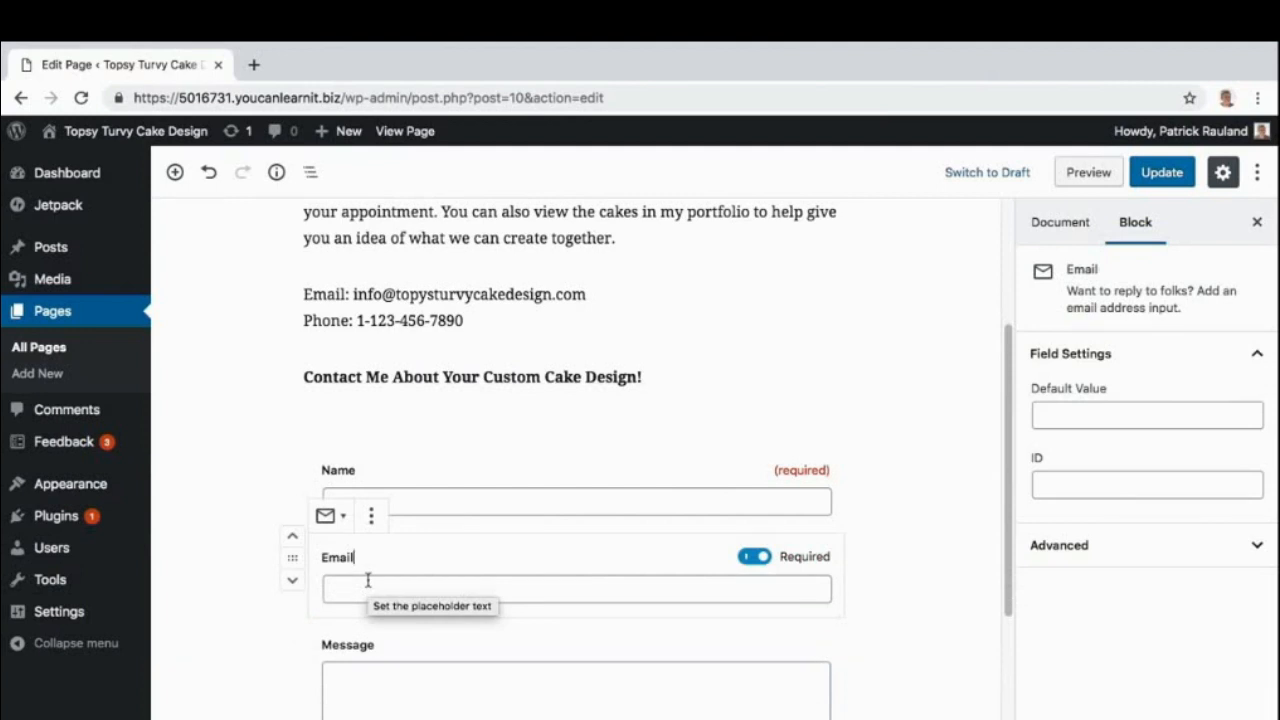
{"action": "left_click", "coordinate": [371, 516]}
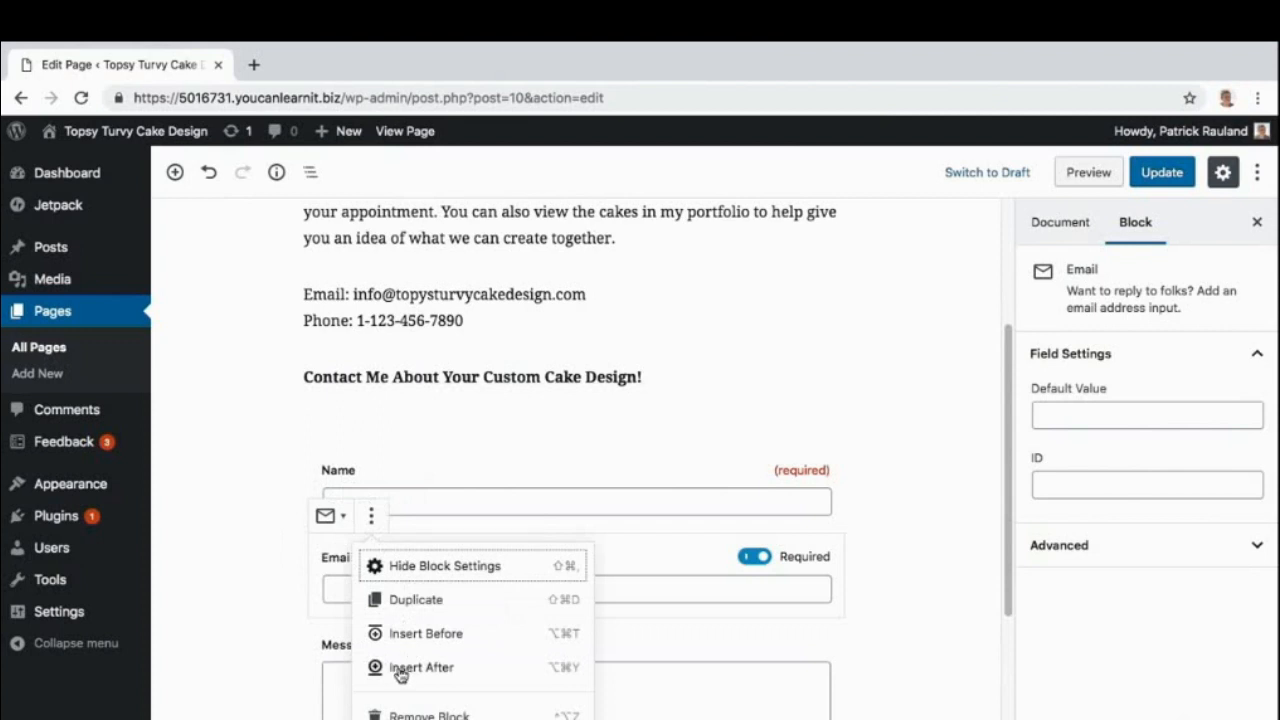
Insert a Telephone field block directly below the Email field.
{"action": "left_click", "coordinate": [403, 674]}
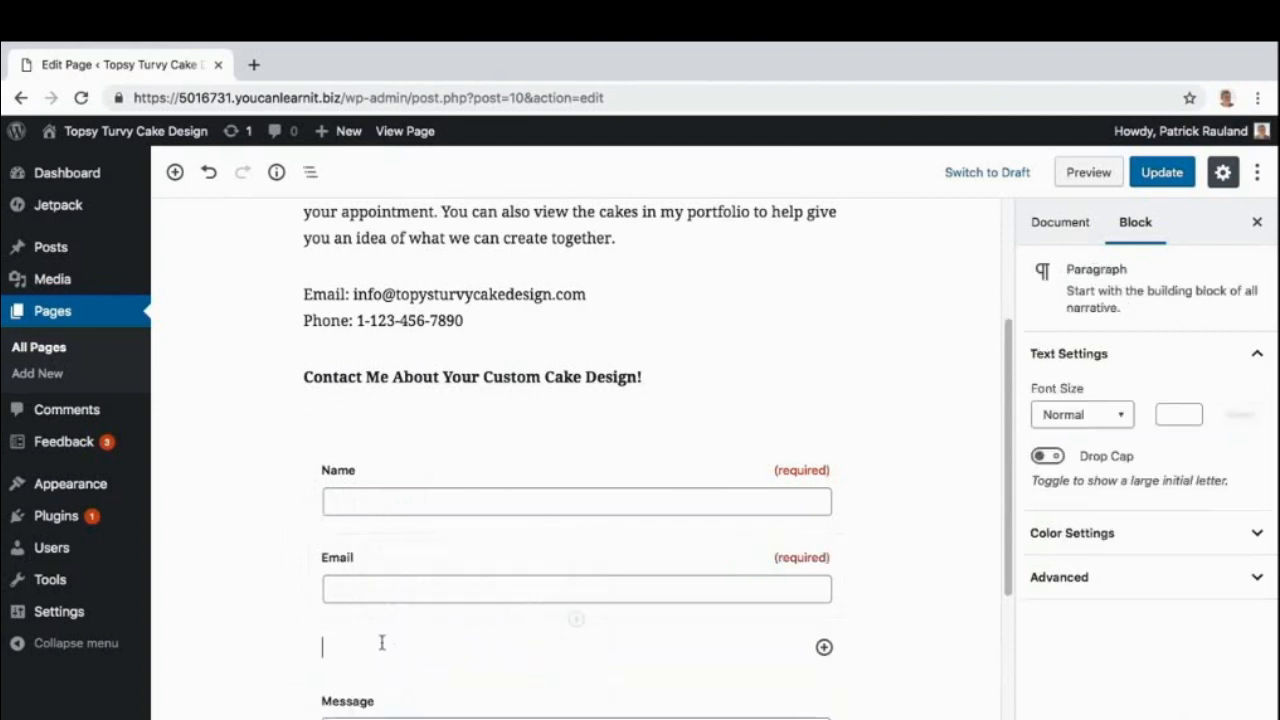
{"action": "left_click", "coordinate": [824, 647]}
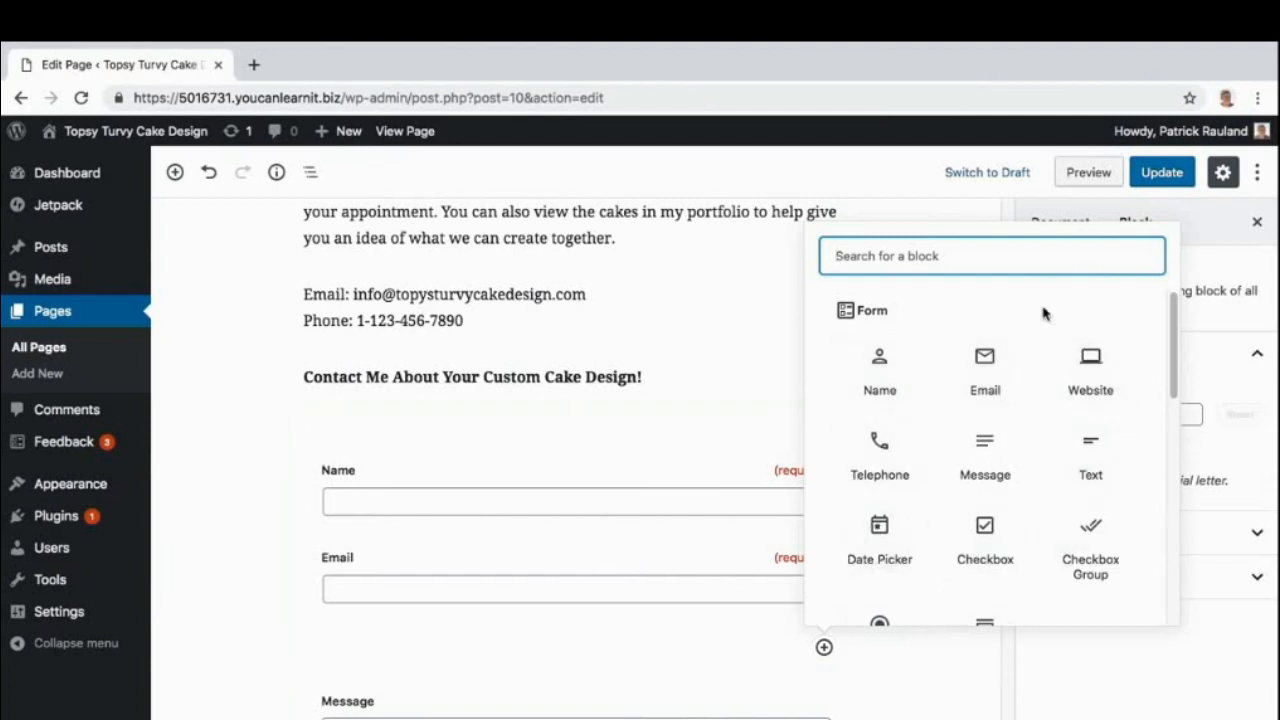
{"action": "scroll", "coordinate": [985, 390], "scroll_direction": "down", "scroll_amount": 5}
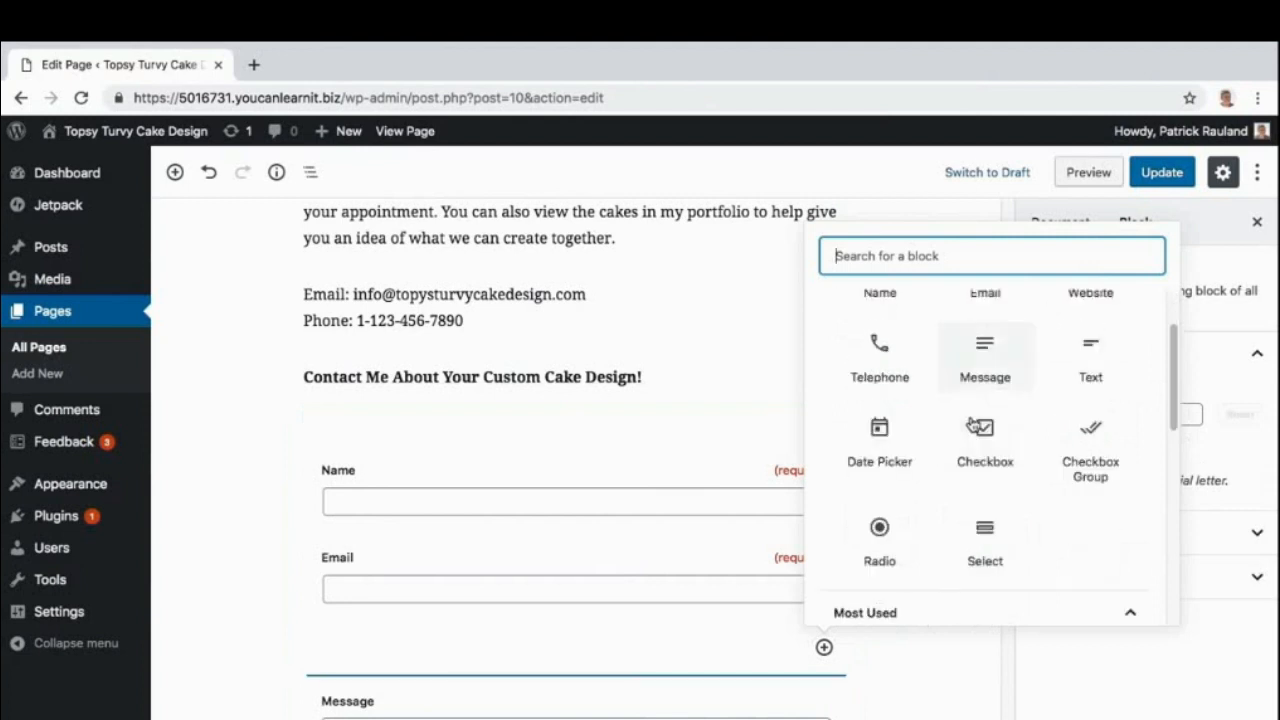
{"action": "scroll", "coordinate": [972, 425], "scroll_direction": "down", "scroll_amount": 3}
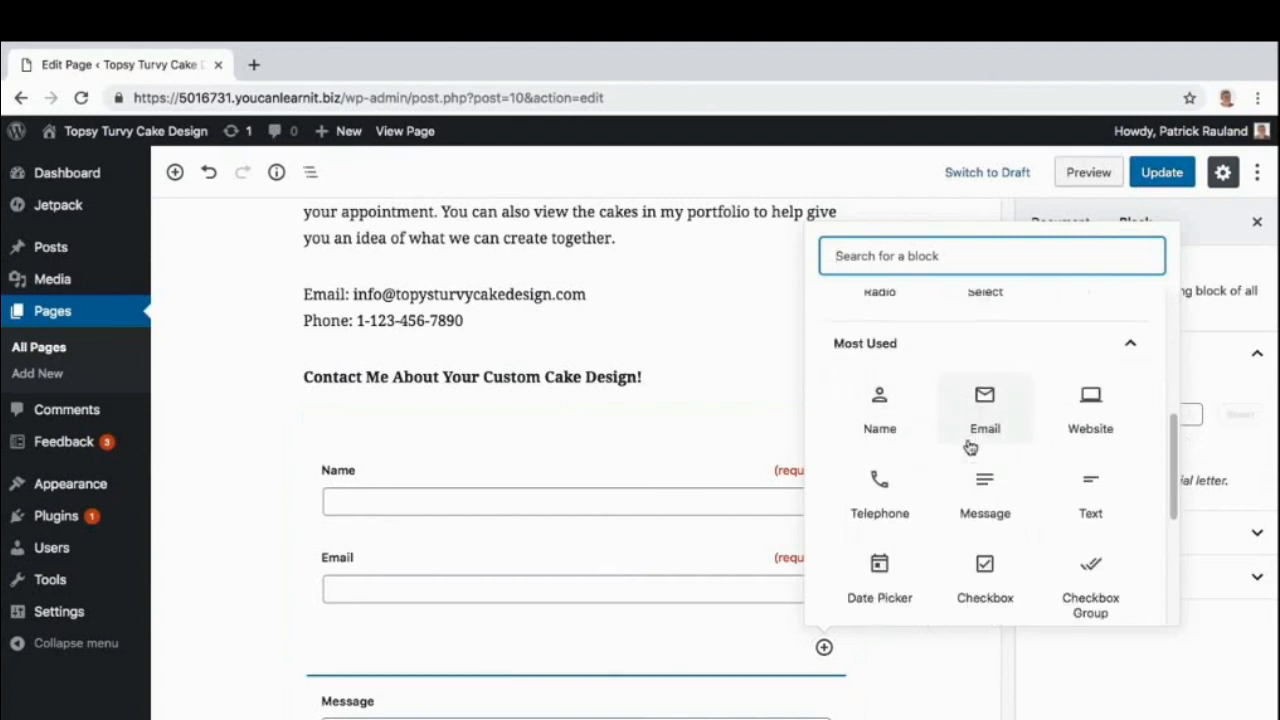
{"action": "scroll", "coordinate": [986, 449], "scroll_direction": "down", "scroll_amount": 5}
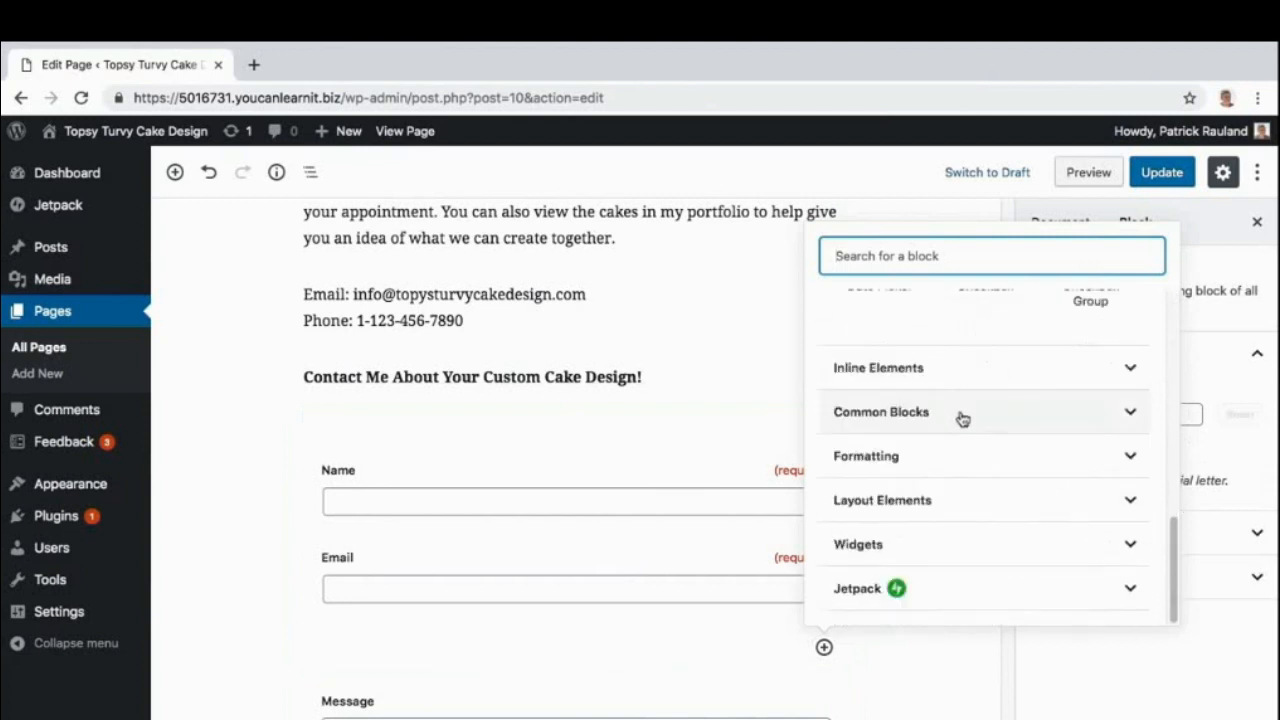
{"action": "left_click", "coordinate": [960, 410]}
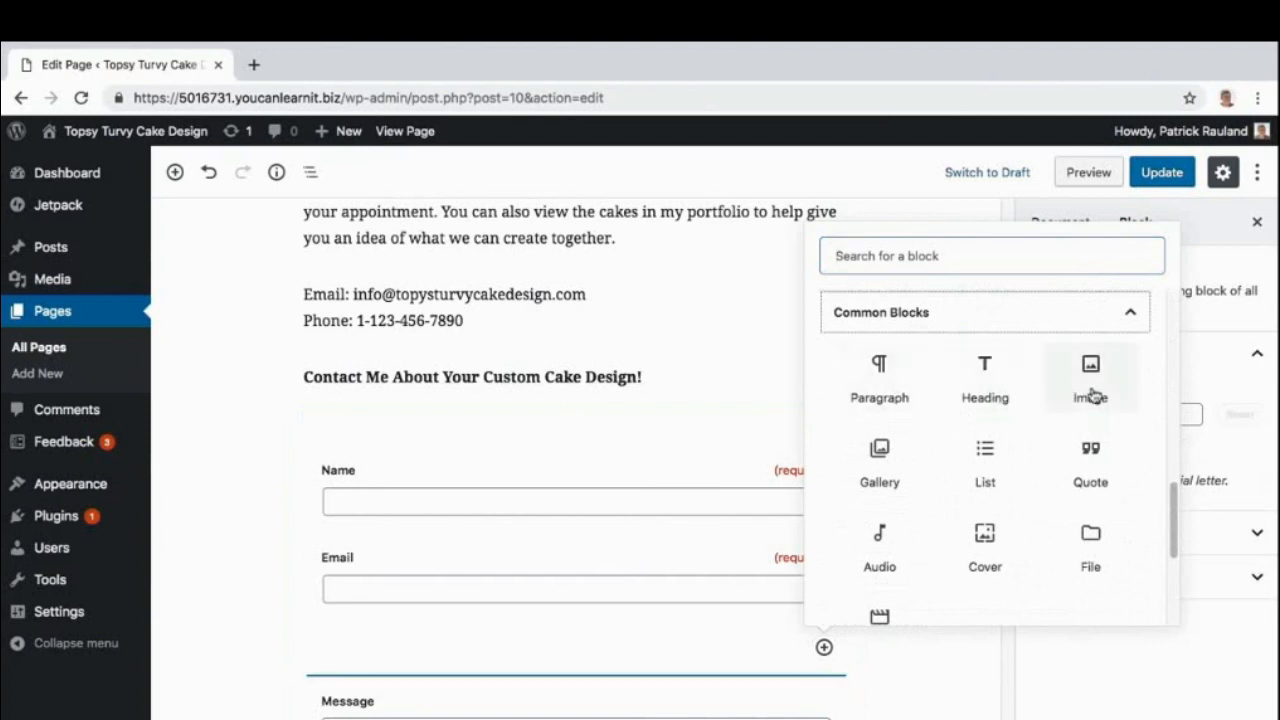
{"action": "left_click", "coordinate": [1129, 318]}
{"action": "scroll", "coordinate": [1010, 436], "scroll_direction": "up", "scroll_amount": 10}
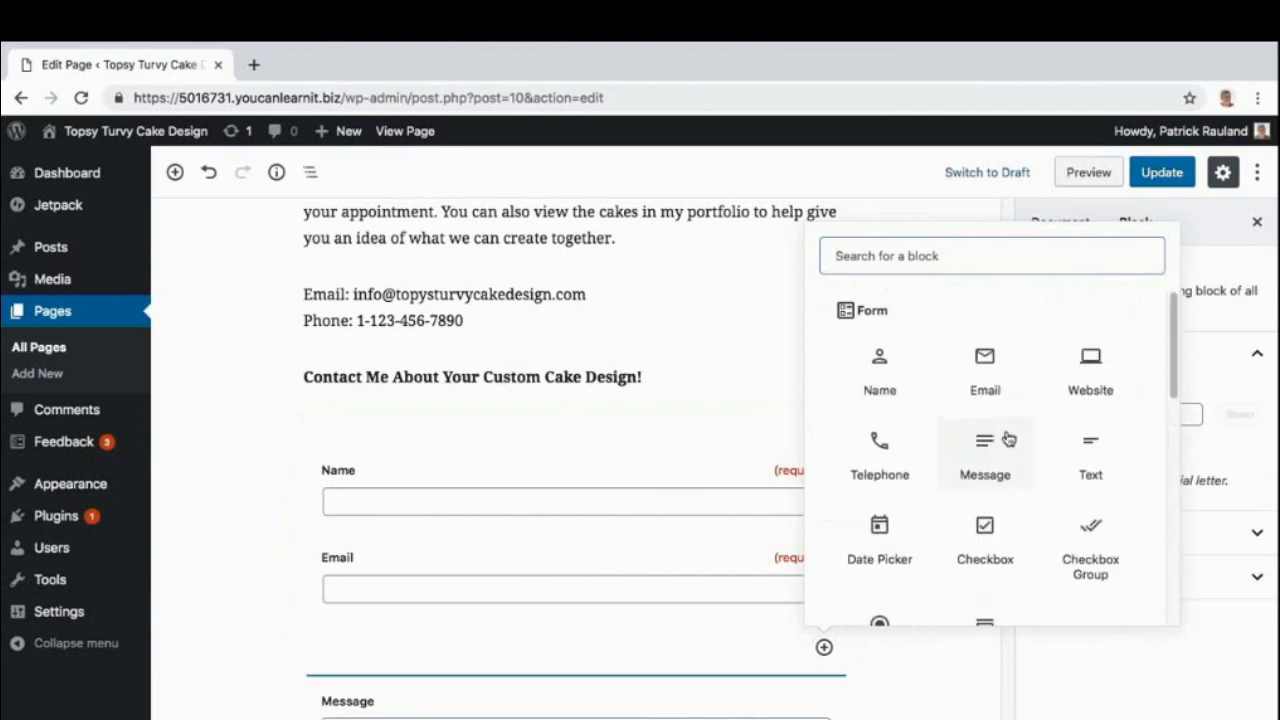
{"action": "scroll", "coordinate": [1006, 437], "scroll_direction": "down", "scroll_amount": 1}
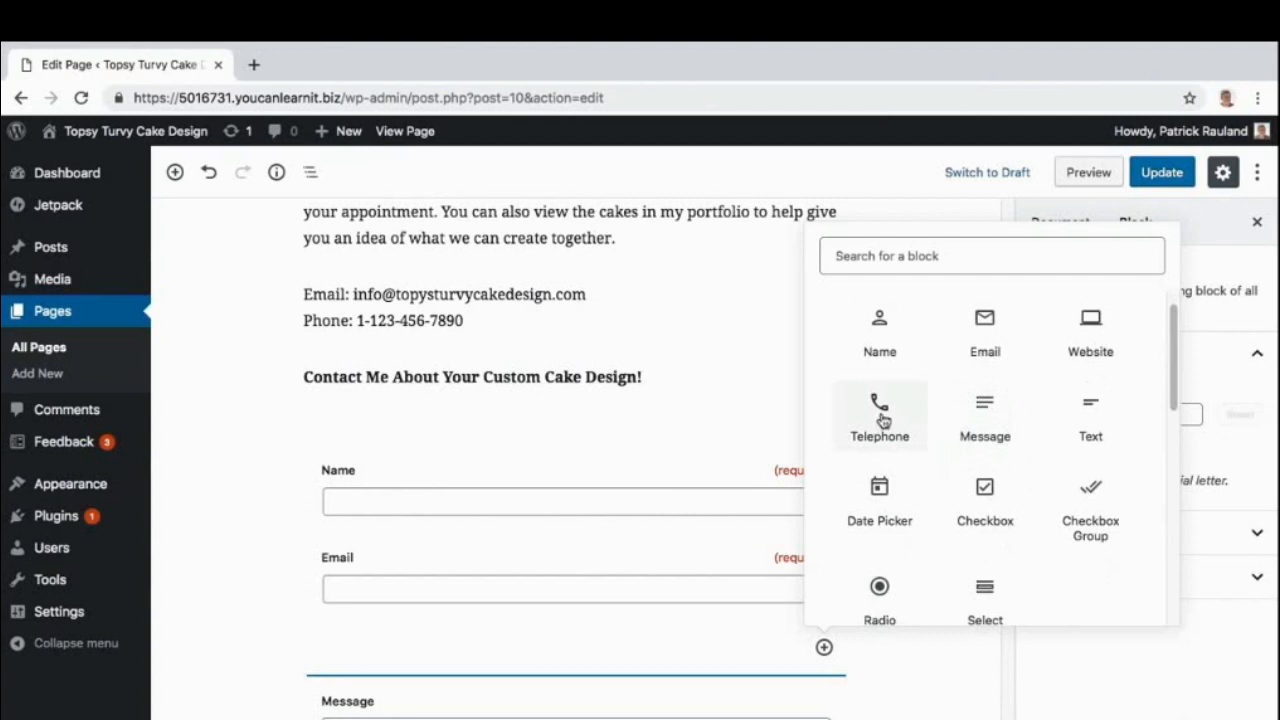
{"action": "left_click", "coordinate": [879, 420]}
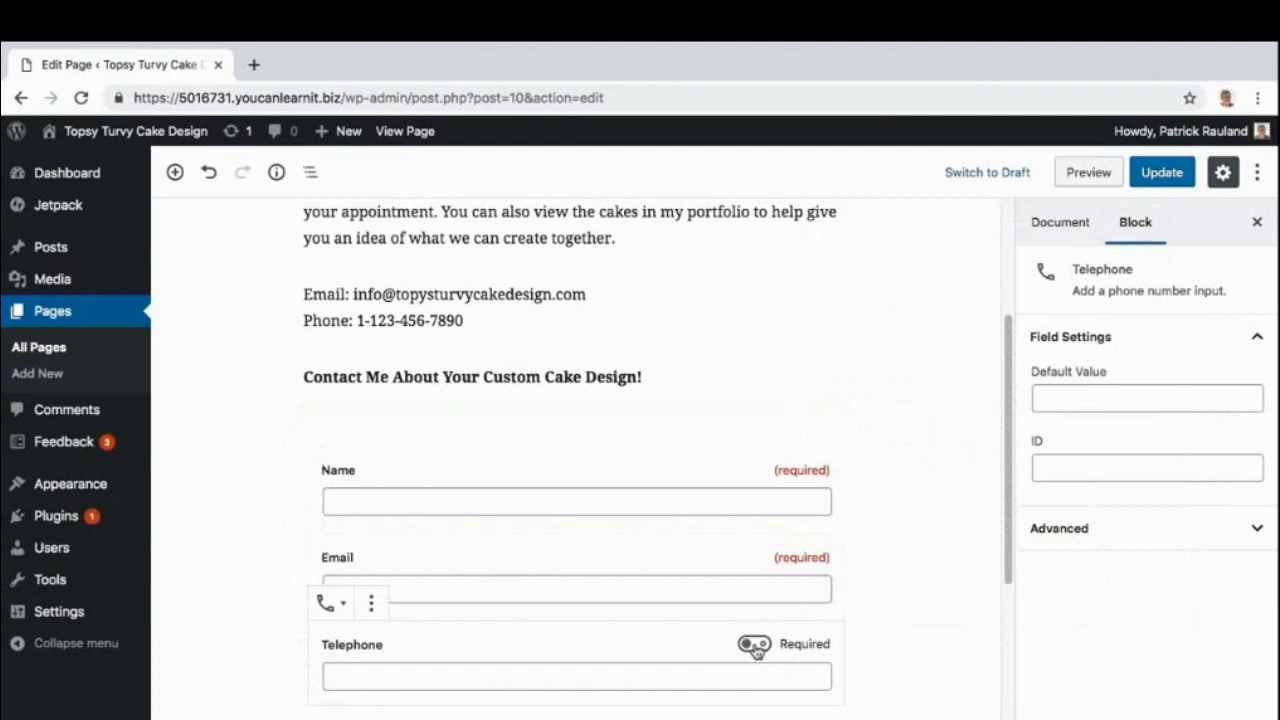
{"action": "left_click", "coordinate": [758, 650]}
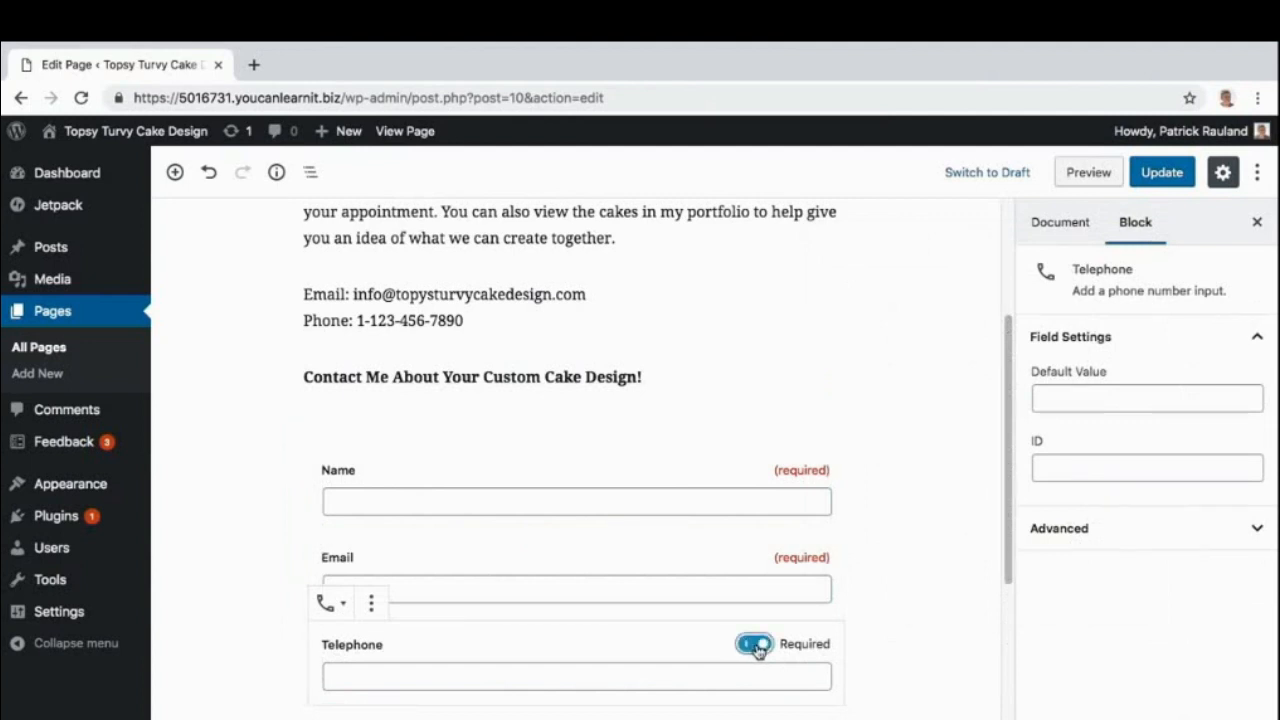
{"action": "left_click", "coordinate": [758, 647]}
{"action": "scroll", "coordinate": [680, 636], "scroll_direction": "down", "scroll_amount": 2}
{"action": "scroll", "coordinate": [680, 643], "scroll_direction": "down", "scroll_amount": 1}
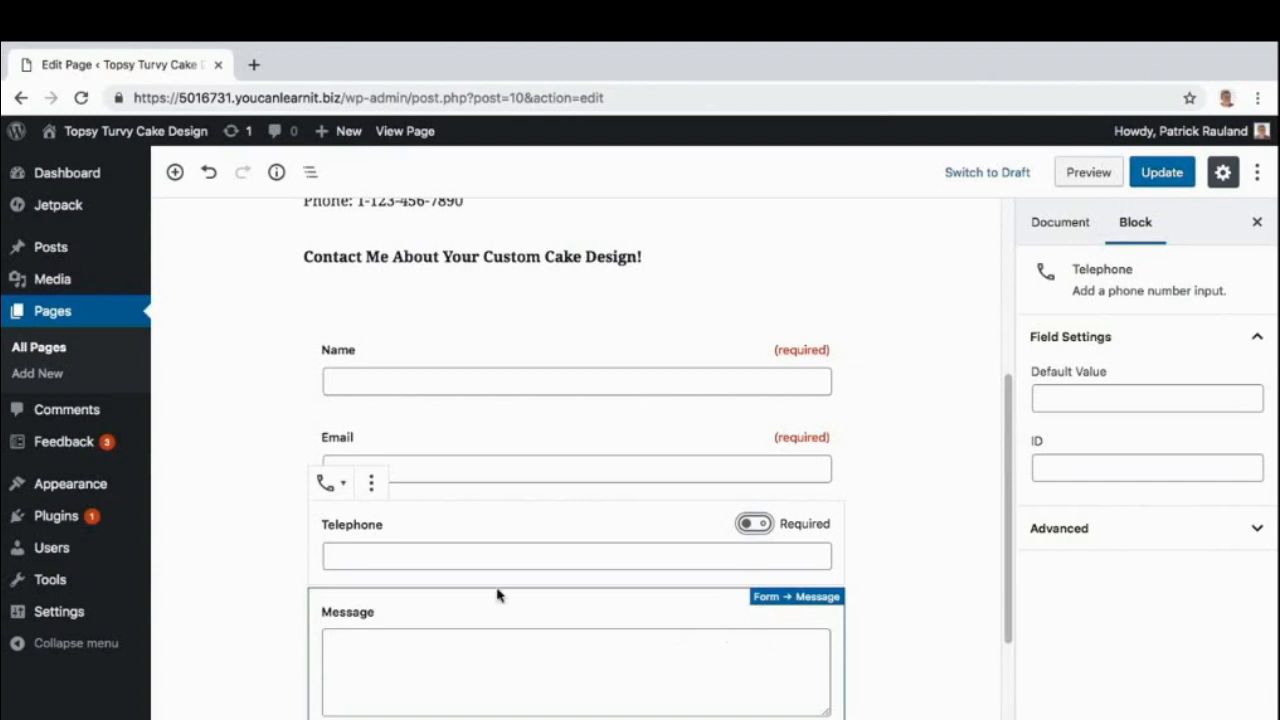
Switch on Required for the Message field, leaving Telephone optional.
{"action": "left_click", "coordinate": [294, 610]}
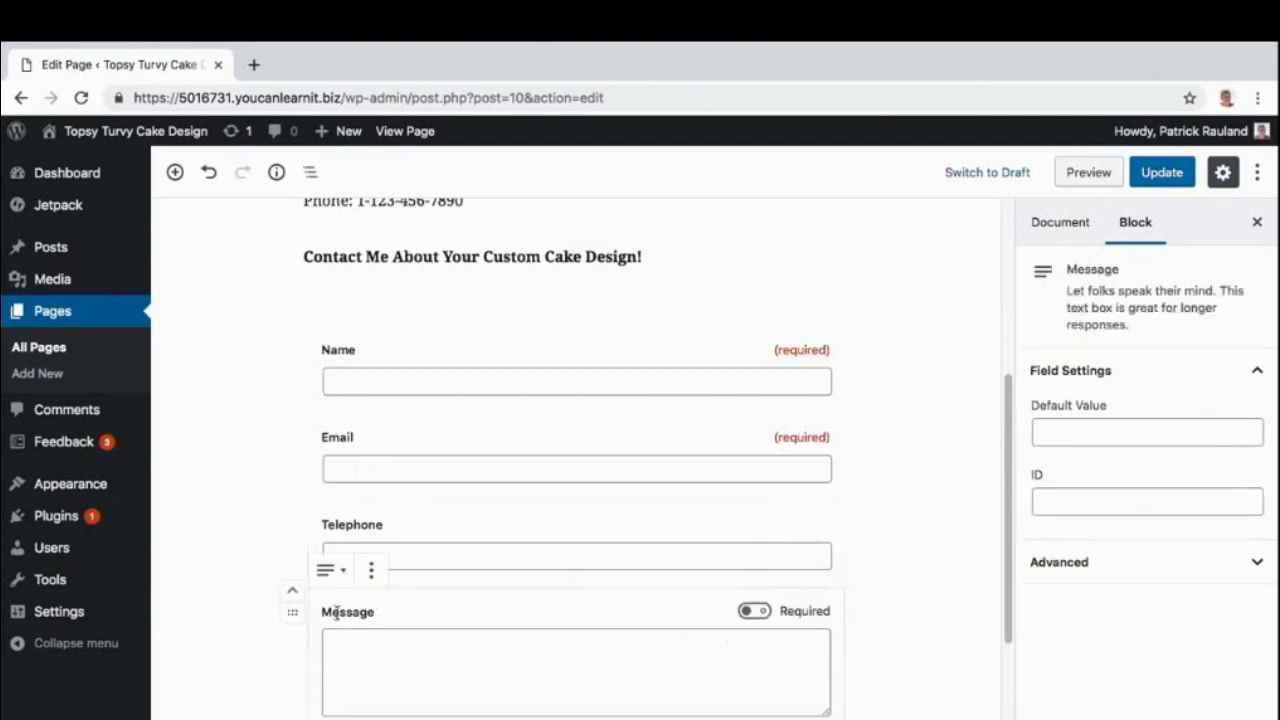
{"action": "left_click", "coordinate": [752, 611]}
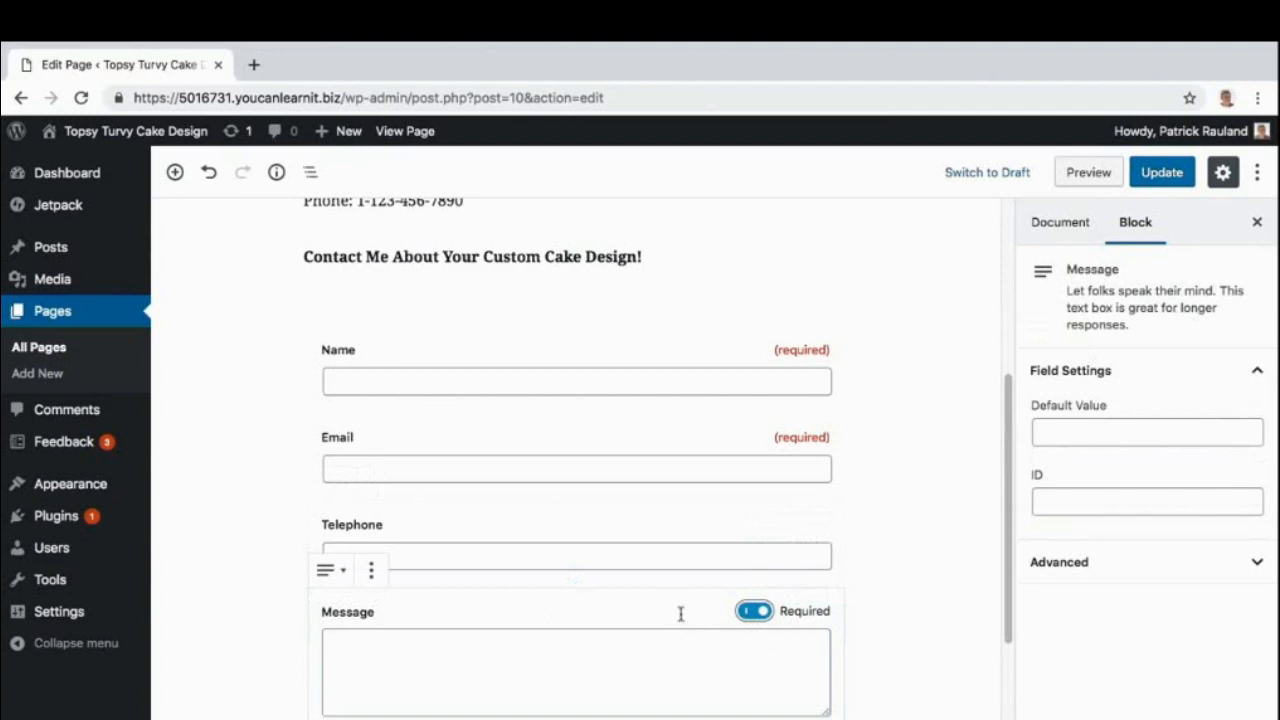
{"action": "scroll", "coordinate": [645, 604], "scroll_direction": "down", "scroll_amount": 1}
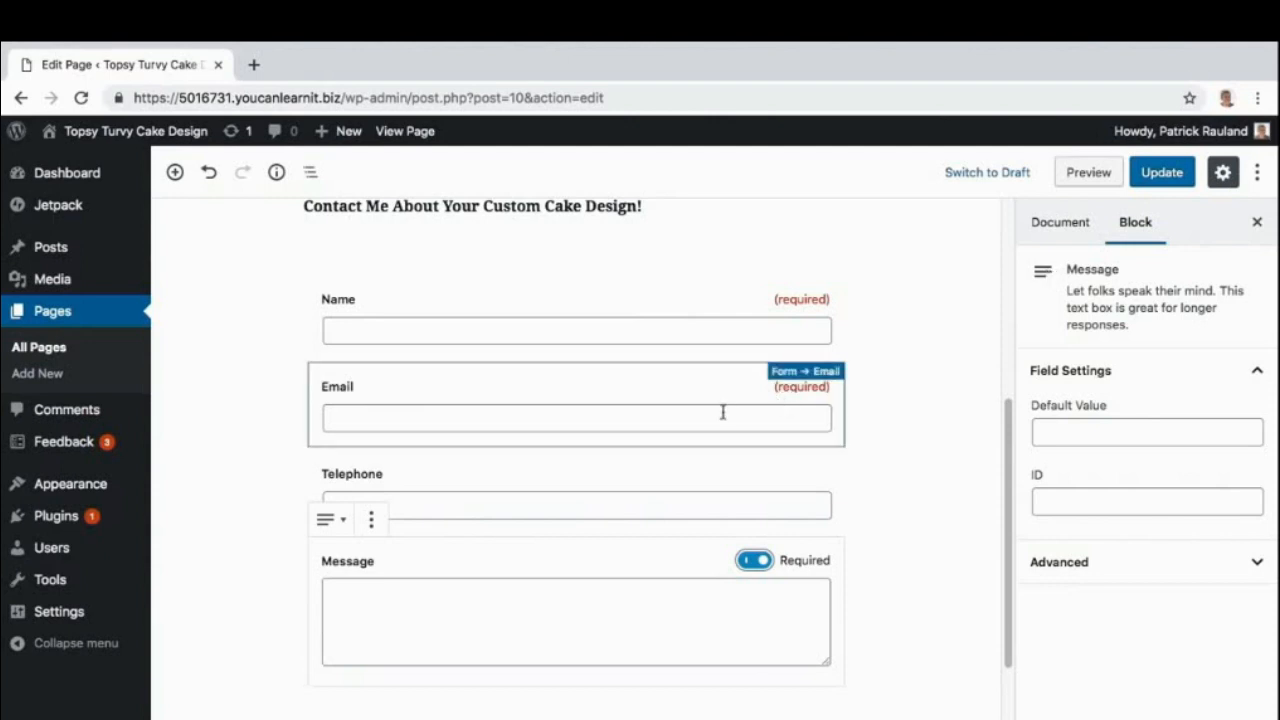
{"action": "scroll", "coordinate": [494, 614], "scroll_direction": "down", "scroll_amount": 2}
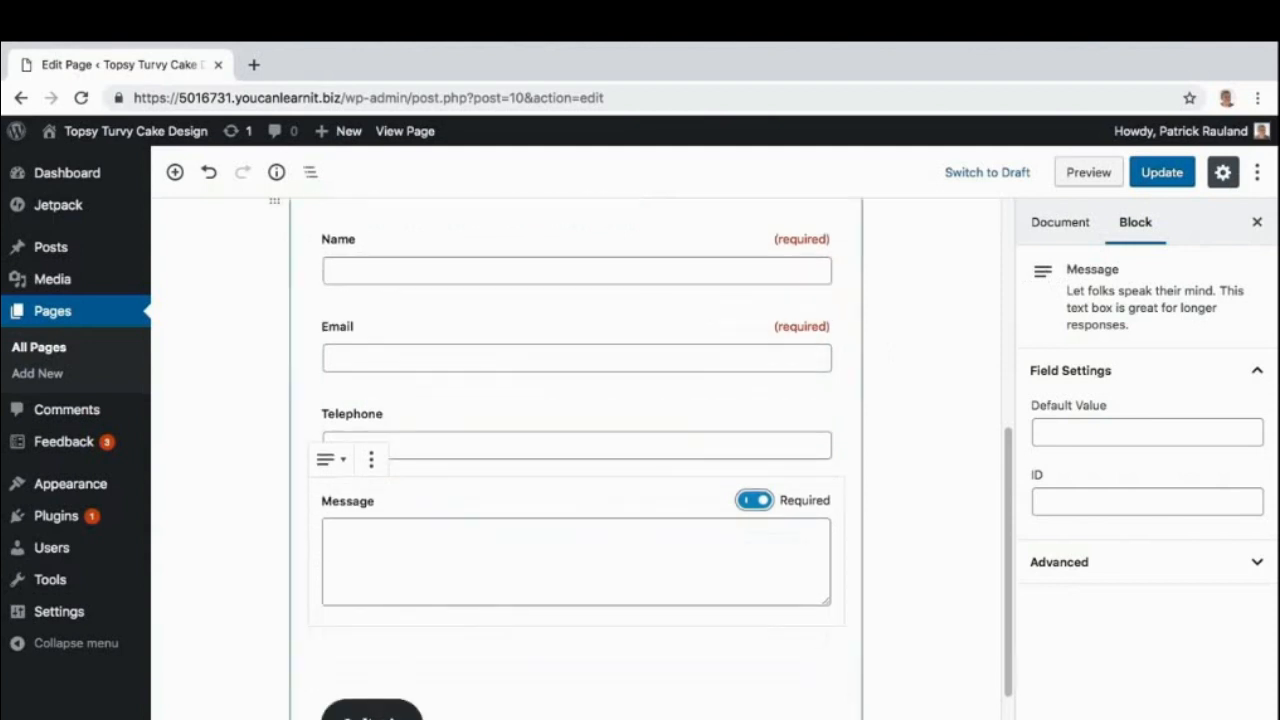
Label the submit button 'Send Email' and give it a Pale pink background.
{"action": "left_click", "coordinate": [575, 650]}
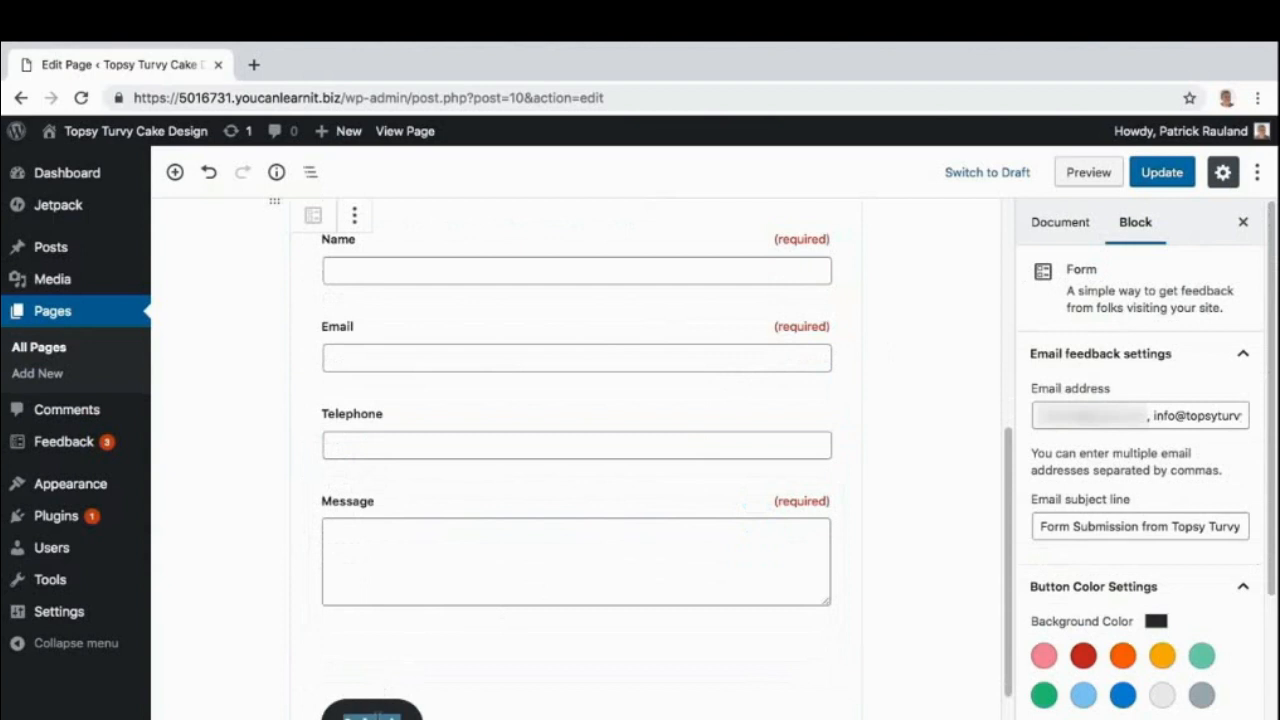
{"action": "type", "text": "Send Email"}
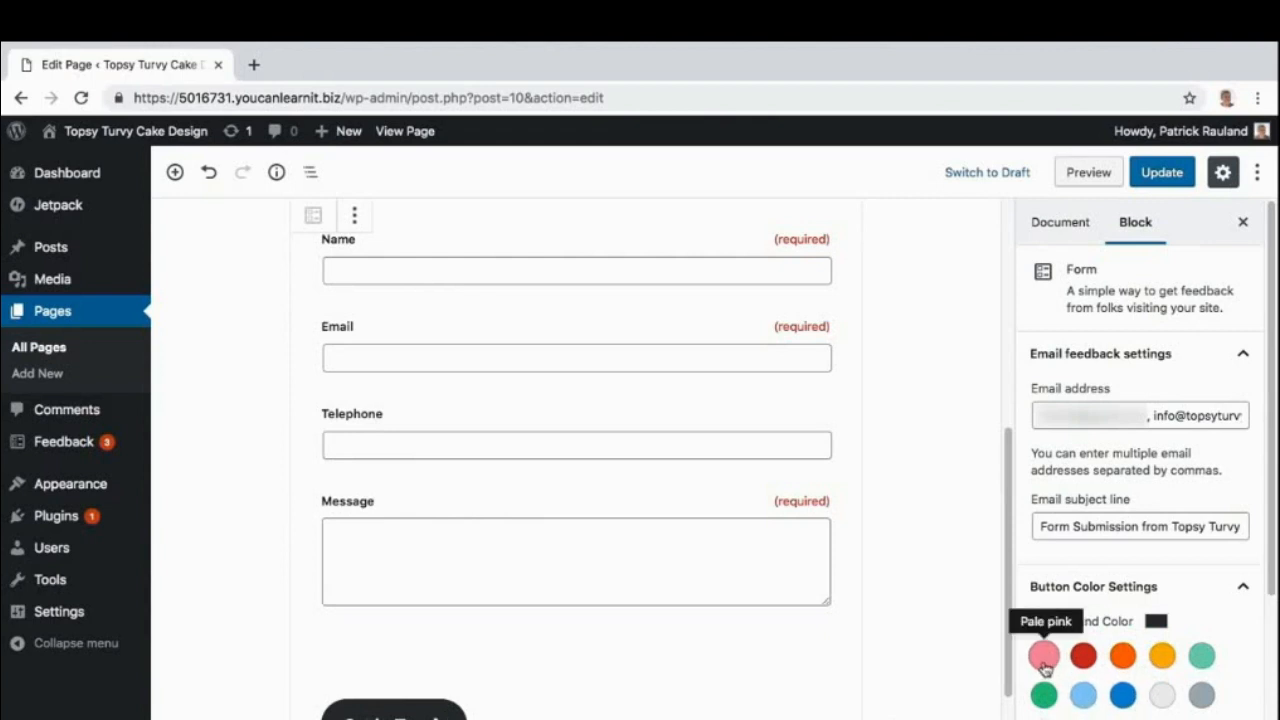
{"action": "left_click", "coordinate": [1044, 657]}
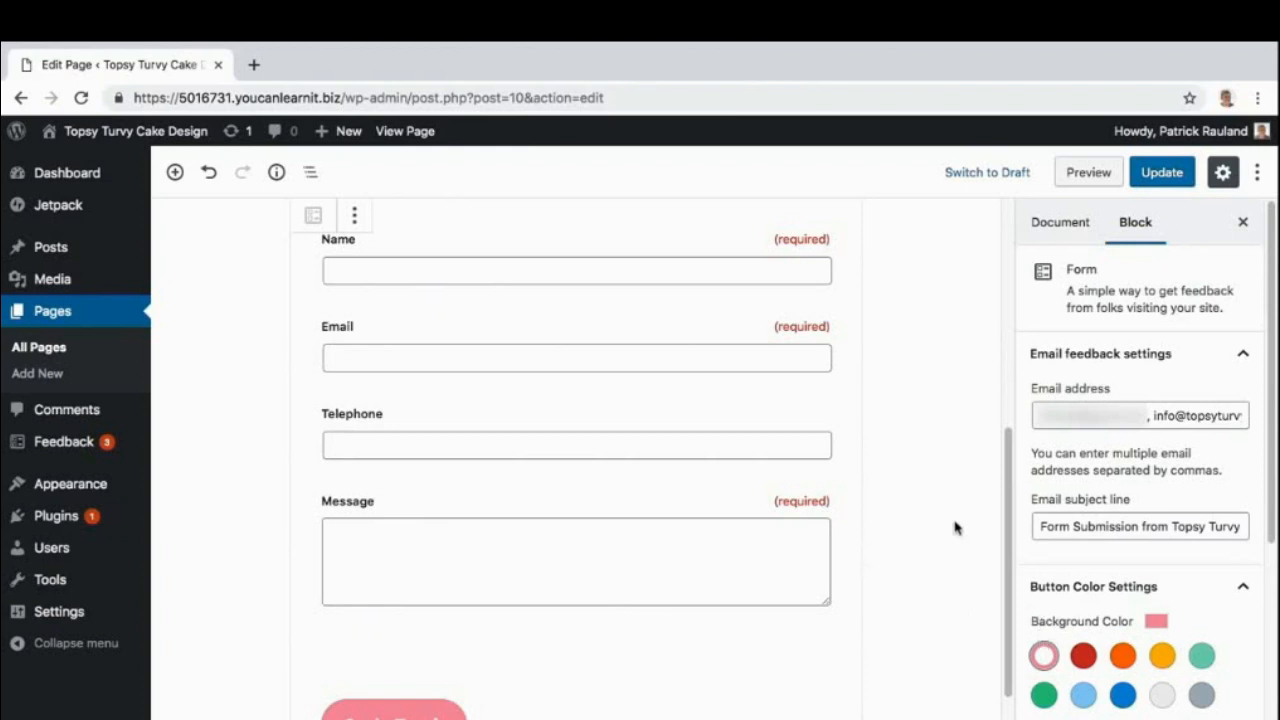
Update the Contact page and view the live form in a new browser tab.
{"action": "left_click", "coordinate": [1168, 174]}
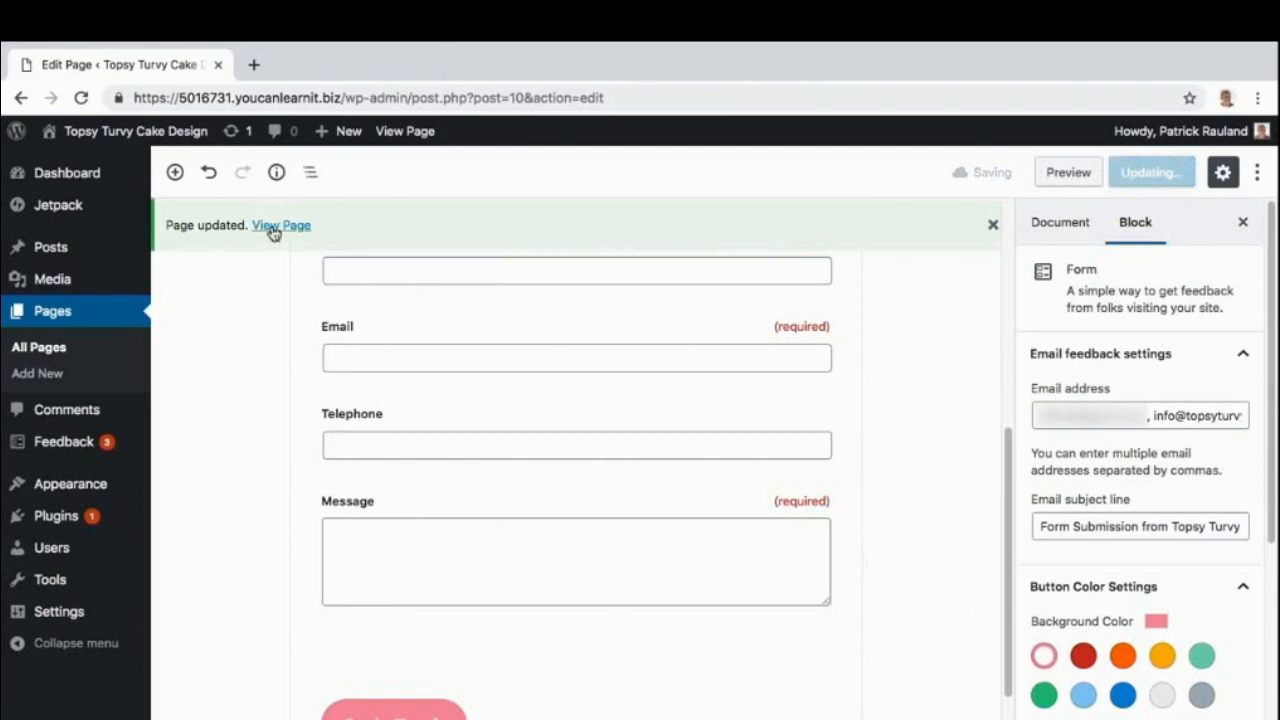
{"action": "right_click", "coordinate": [271, 227]}
{"action": "left_click", "coordinate": [292, 236]}
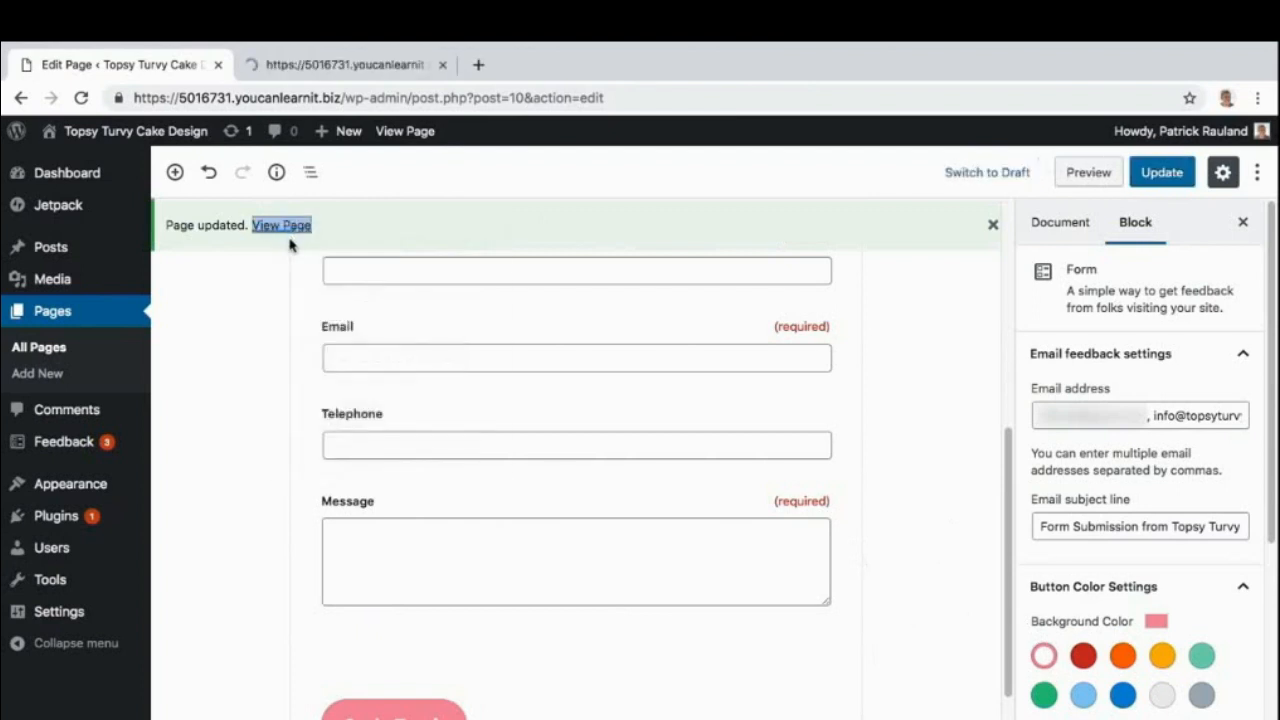
{"action": "left_click", "coordinate": [308, 72]}
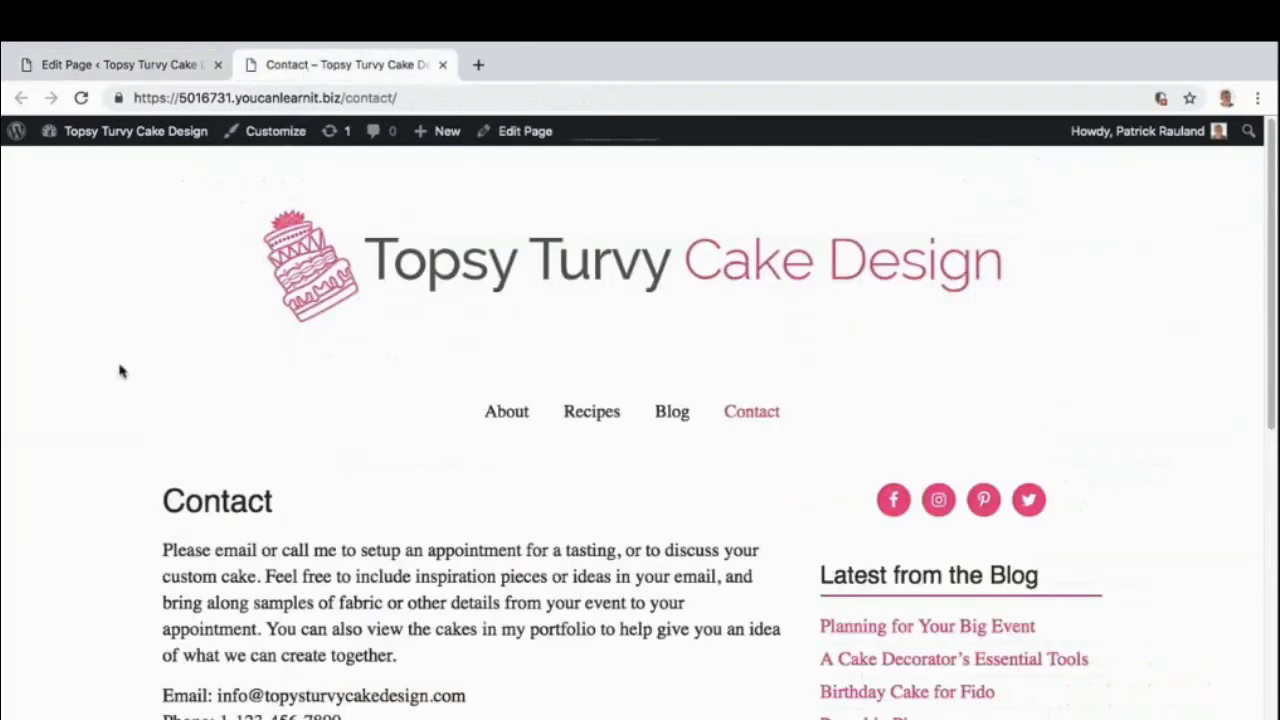
{"action": "scroll", "coordinate": [118, 372], "scroll_direction": "down", "scroll_amount": 4}
{"action": "scroll", "coordinate": [118, 372], "scroll_direction": "down", "scroll_amount": 3}
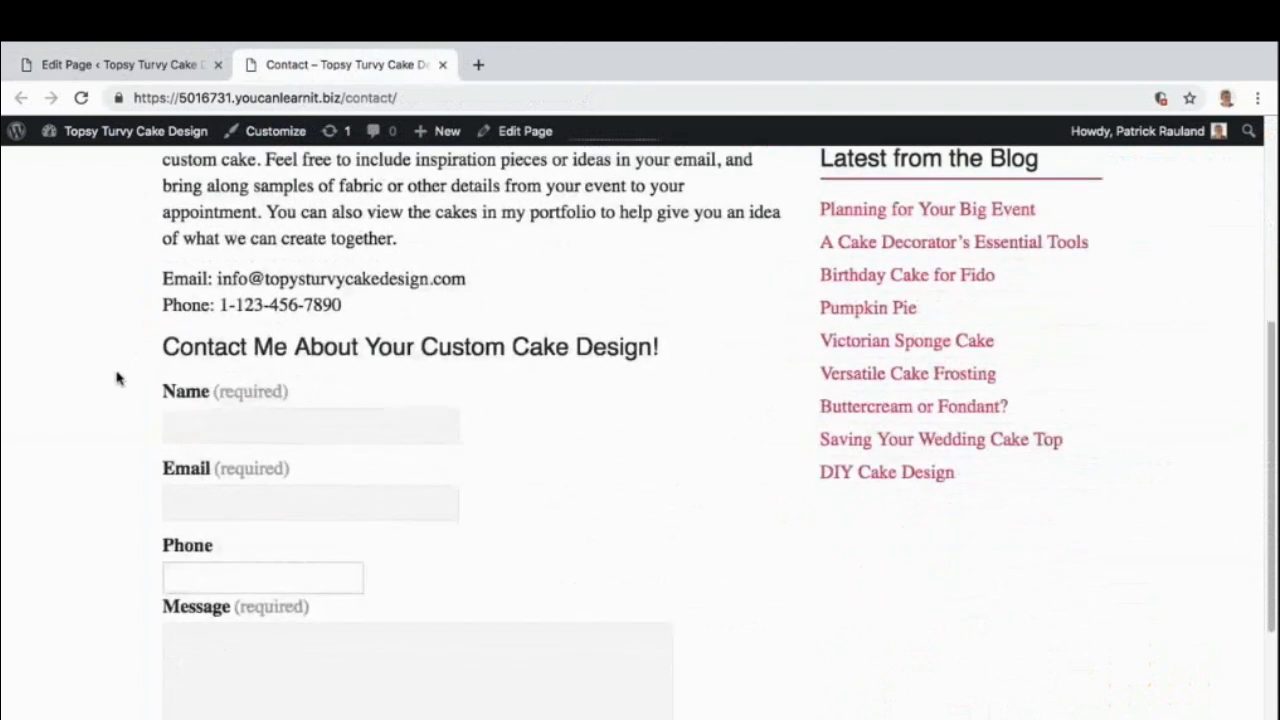